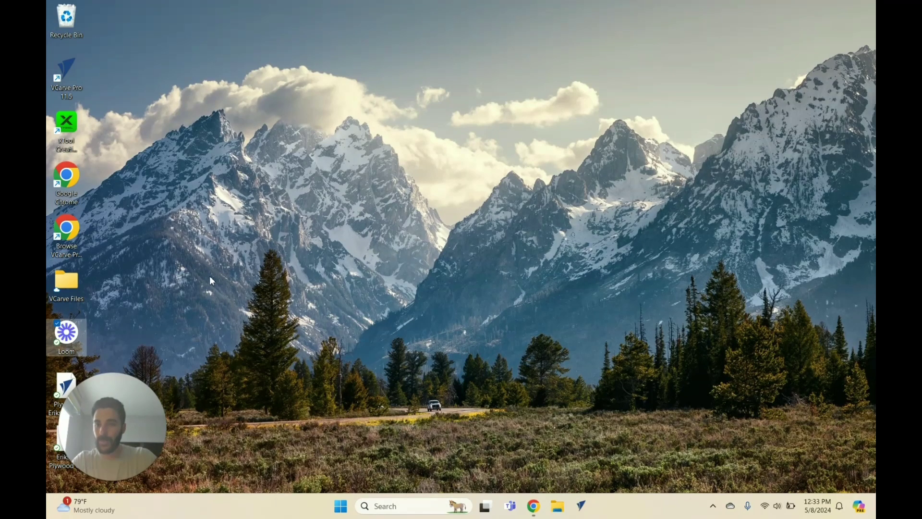
Step: Launch VCarve Pro and create a new 48 × 96 in job with 0.7 in material thickness
double_click(74, 88)
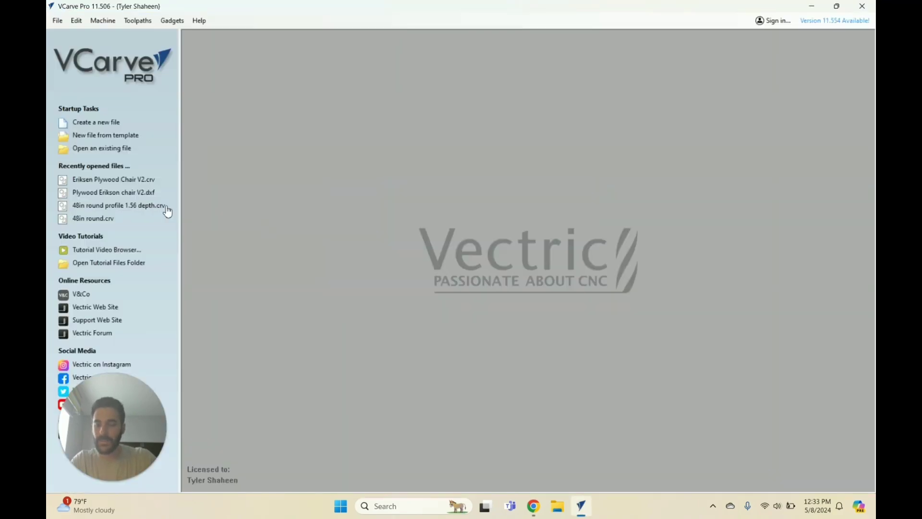
click(109, 124)
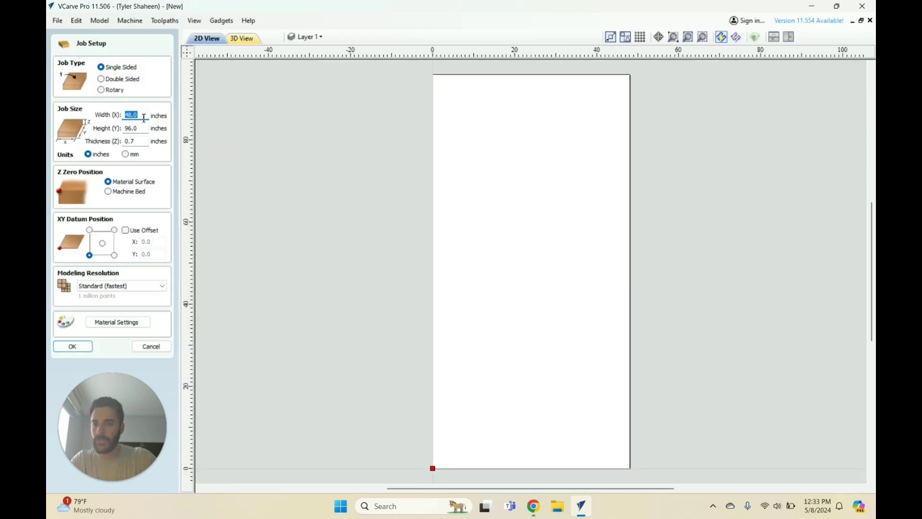
click(145, 141)
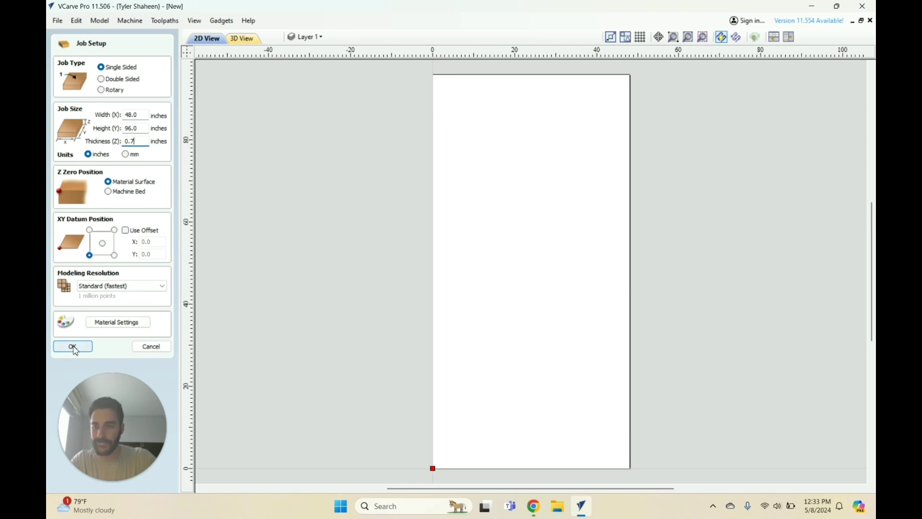
click(73, 347)
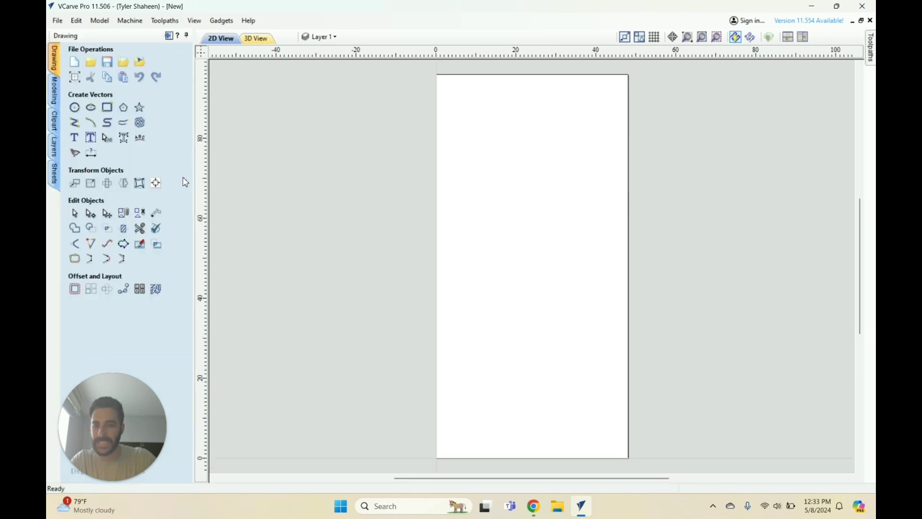
Step: Import the Eriksen Plywood Chair V2 DXF vectors onto the sheet
click(123, 62)
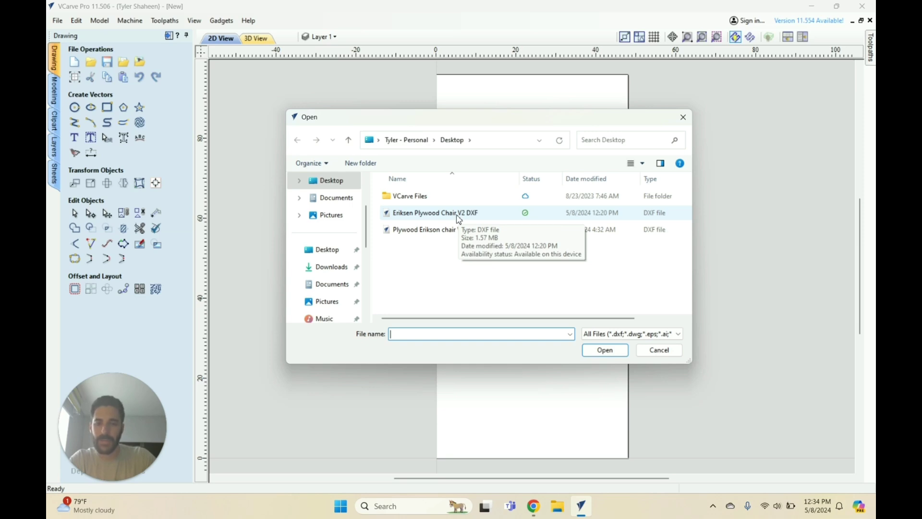
click(458, 220)
click(453, 216)
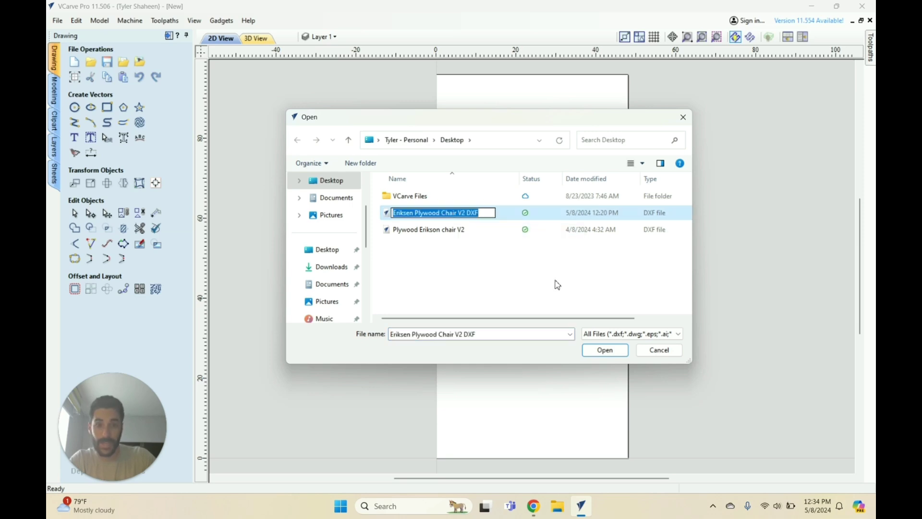
click(604, 350)
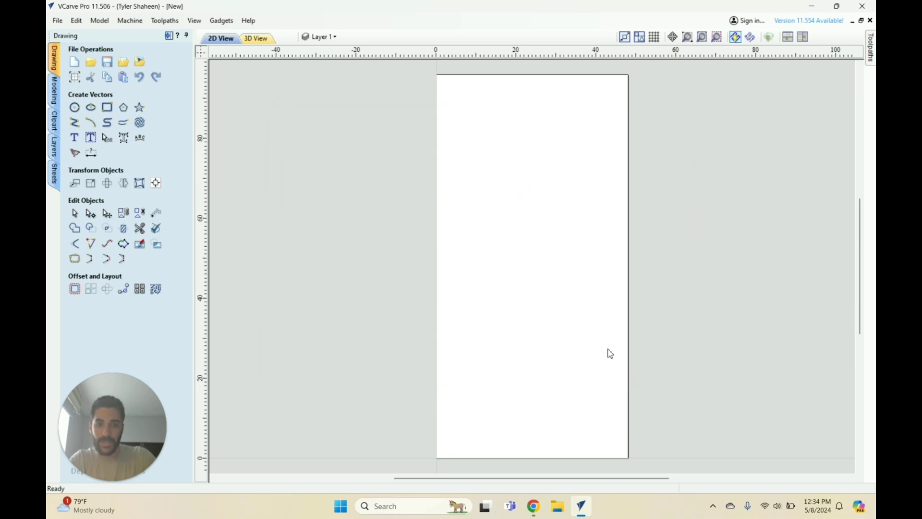
click(360, 262)
scroll(337, 231, down, 2)
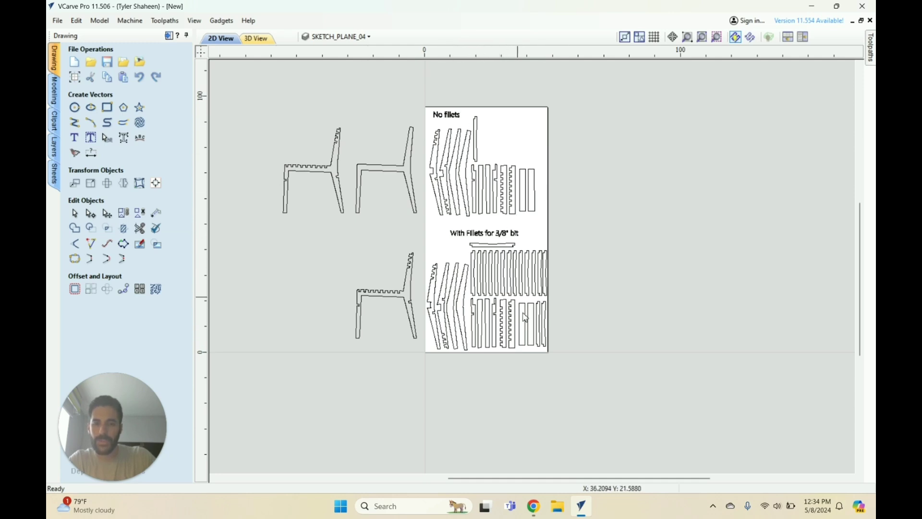
scroll(495, 349, up, 2)
scroll(365, 355, up, 1)
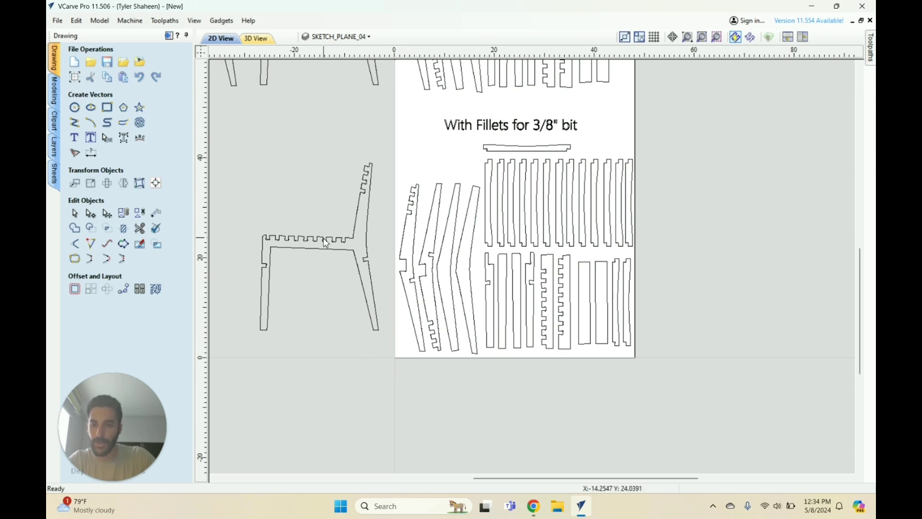
scroll(325, 242, up, 3)
scroll(366, 249, up, 2)
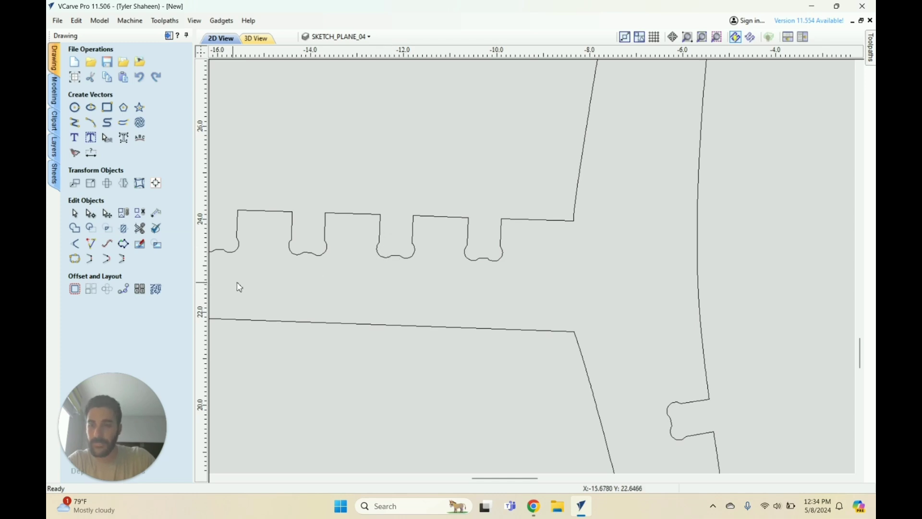
scroll(370, 290, down, 5)
scroll(377, 302, down, 2)
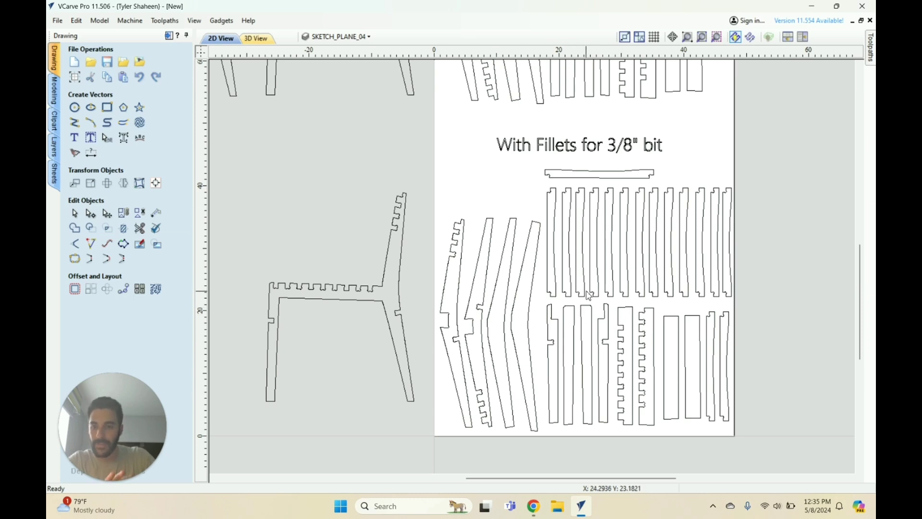
scroll(603, 349, down, 2)
scroll(582, 374, down, 1)
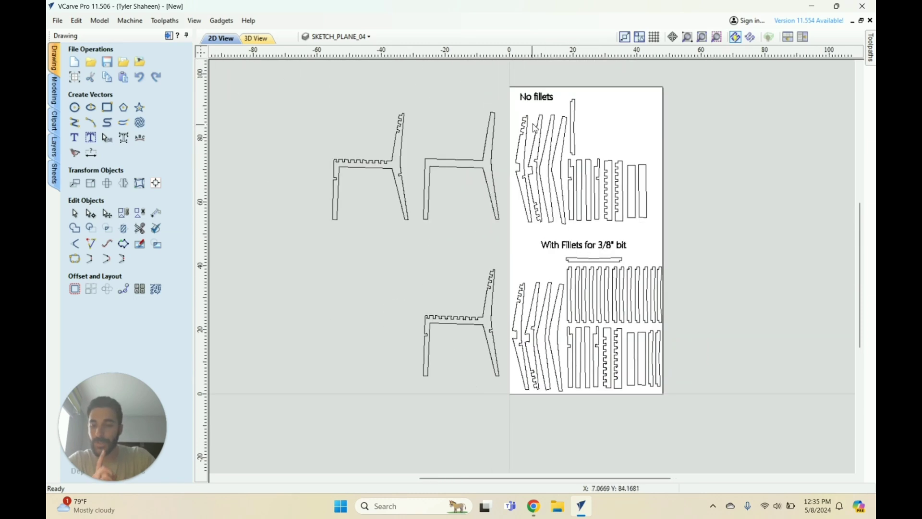
scroll(568, 95, up, 4)
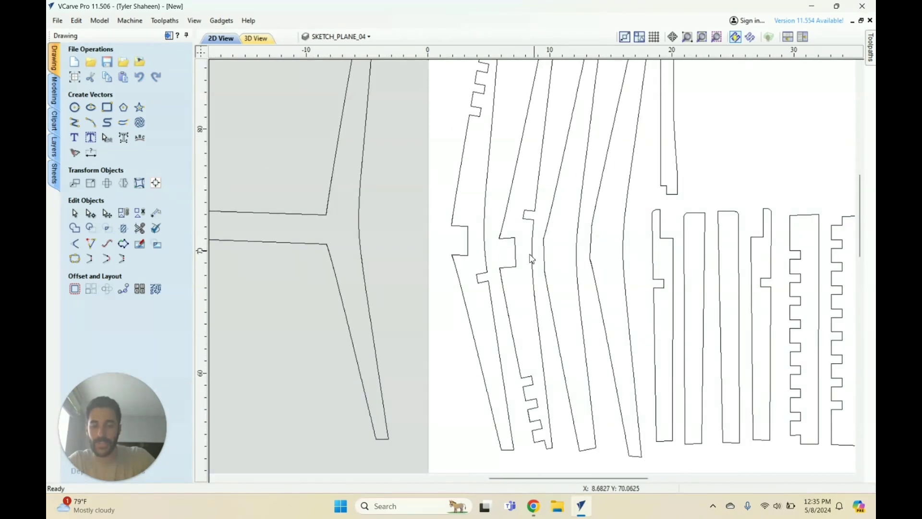
scroll(475, 250, up, 4)
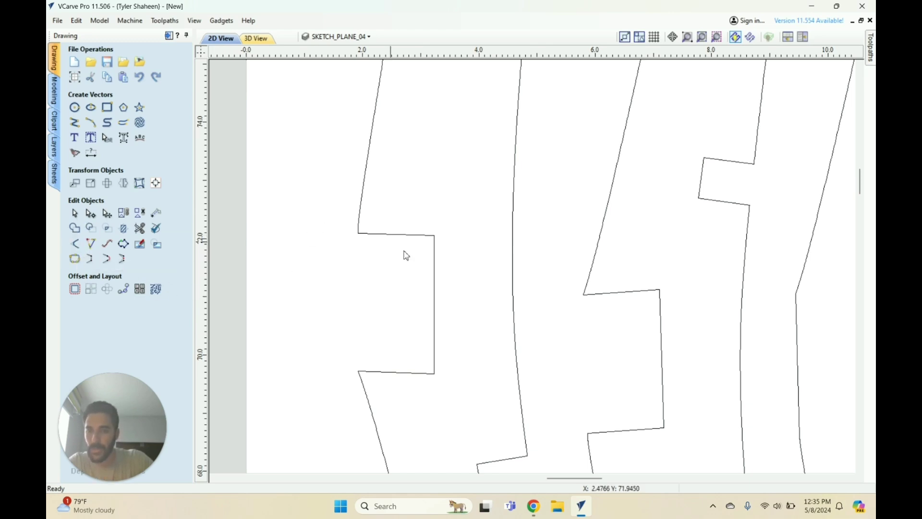
Step: Add 0.125 in dog-bone fillets to the upper and lower inner corners of two slots
click(82, 247)
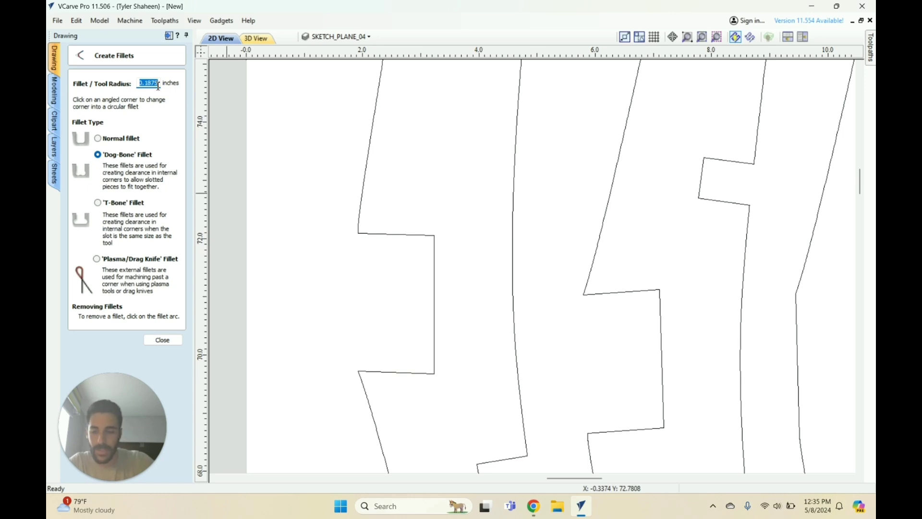
text(.)
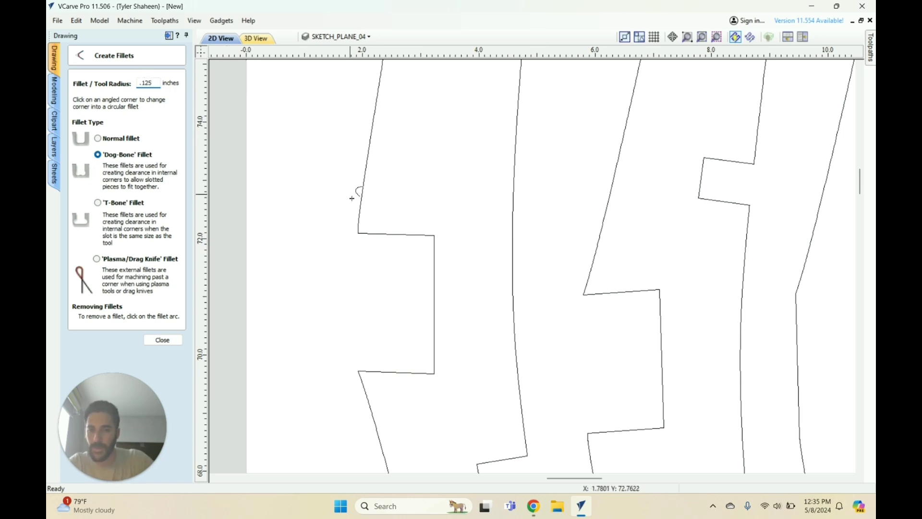
click(432, 236)
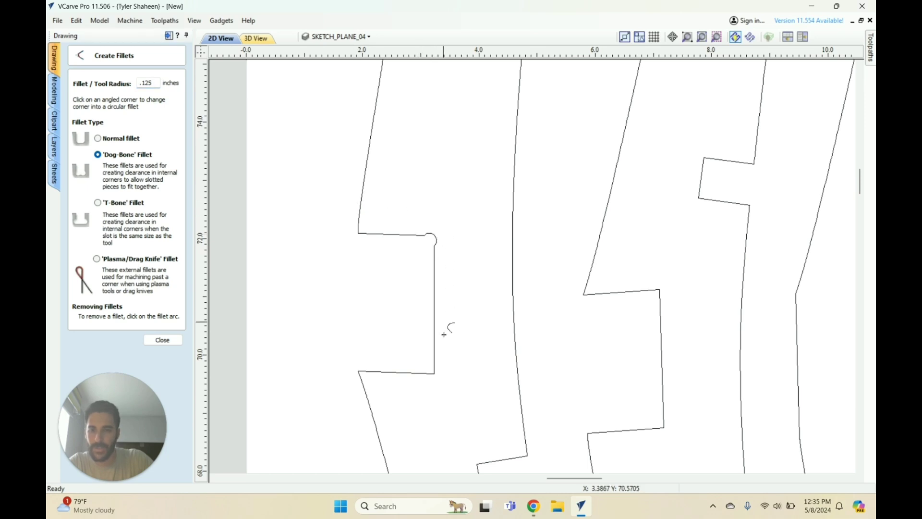
click(433, 372)
click(662, 290)
click(665, 425)
scroll(658, 190, down, 5)
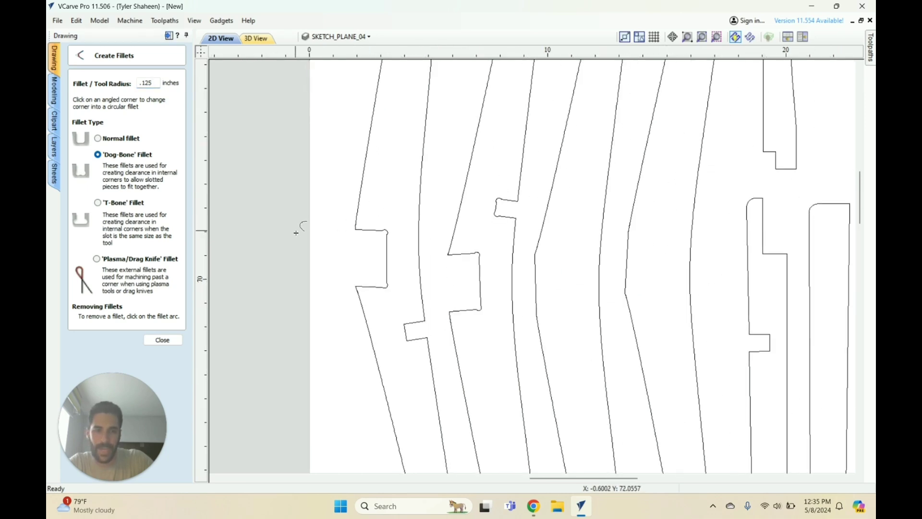
scroll(675, 303, up, 3)
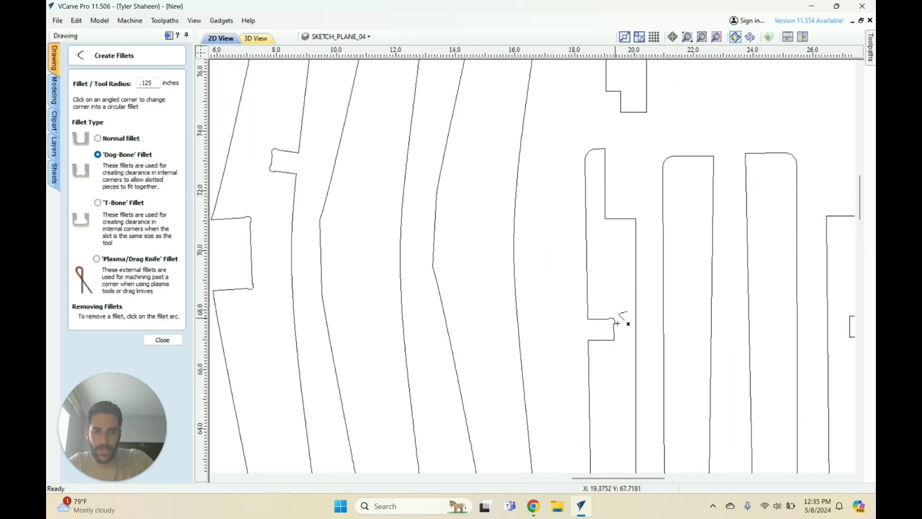
scroll(533, 236, down, 2)
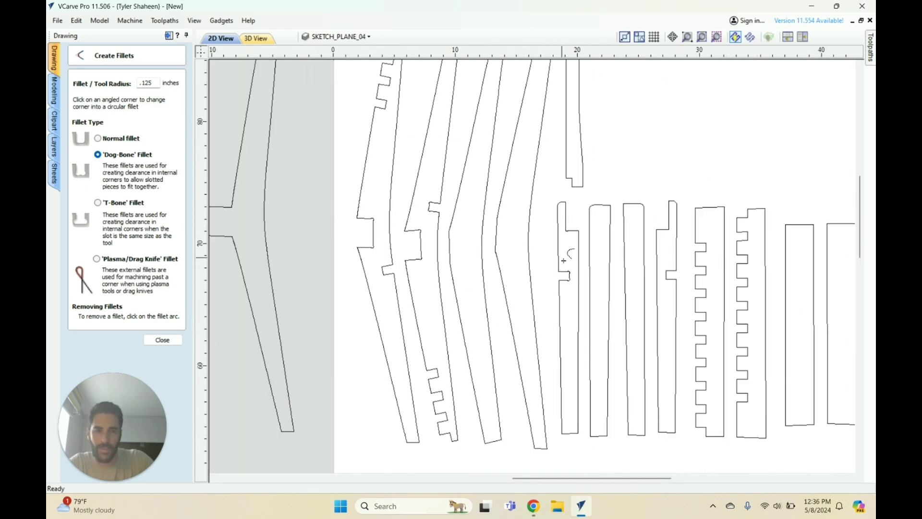
scroll(578, 202, down, 2)
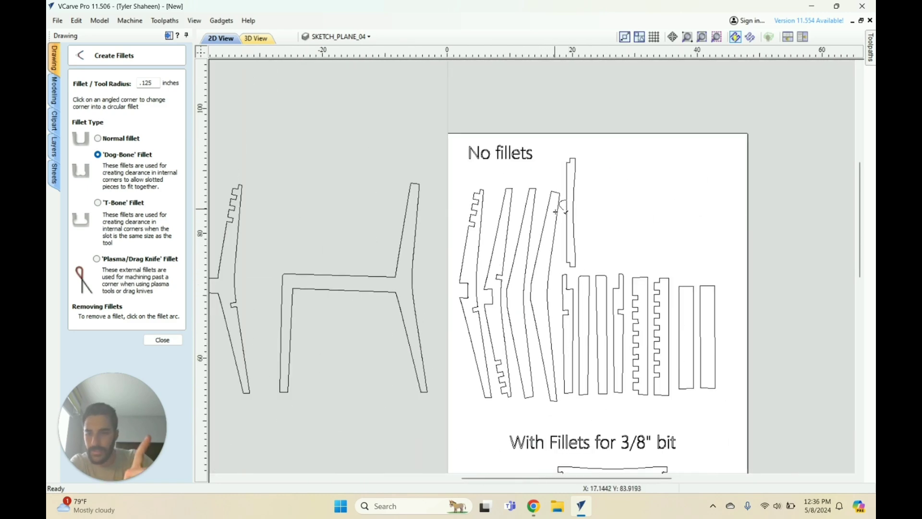
scroll(572, 228, up, 2)
scroll(595, 148, up, 2)
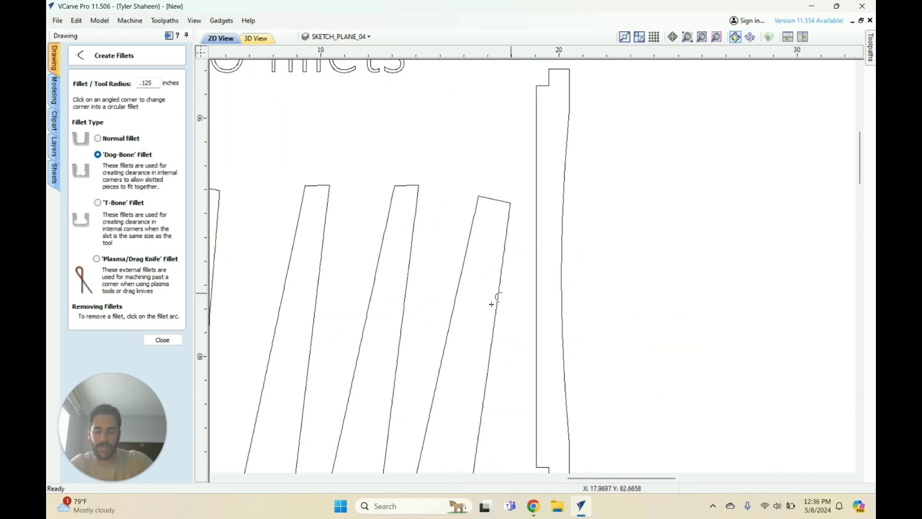
scroll(490, 313, down, 1)
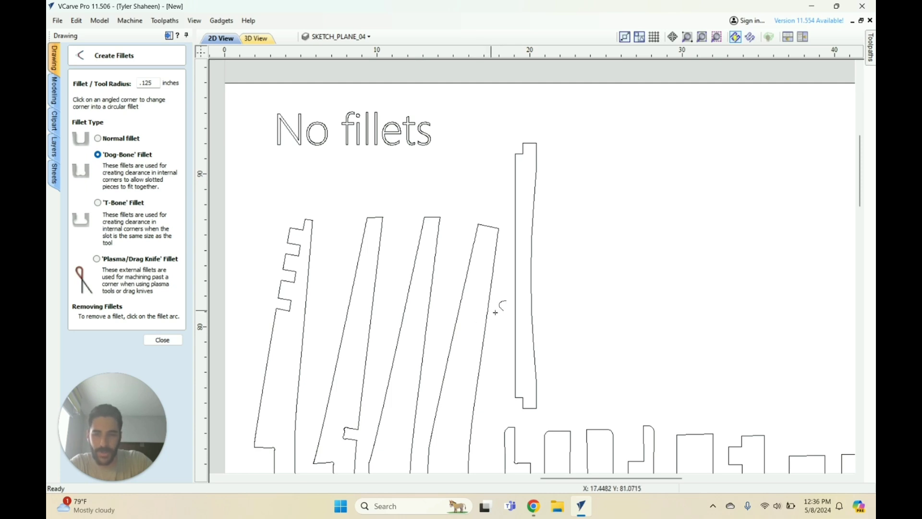
scroll(505, 305, up, 1)
scroll(528, 116, down, 1)
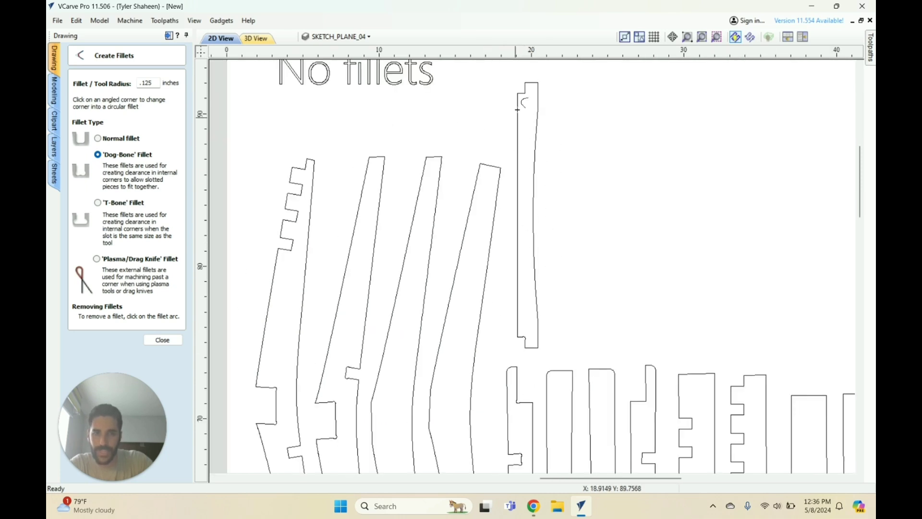
key(Escape)
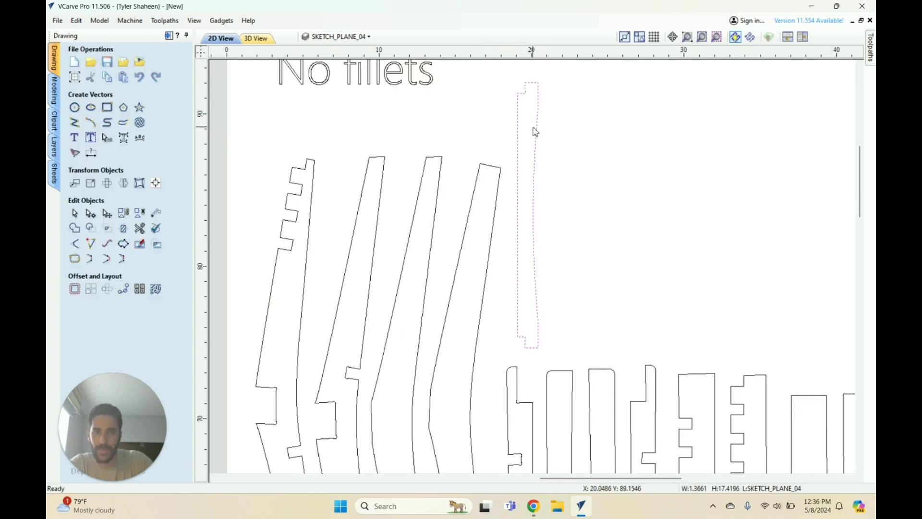
click(535, 131)
key(m)
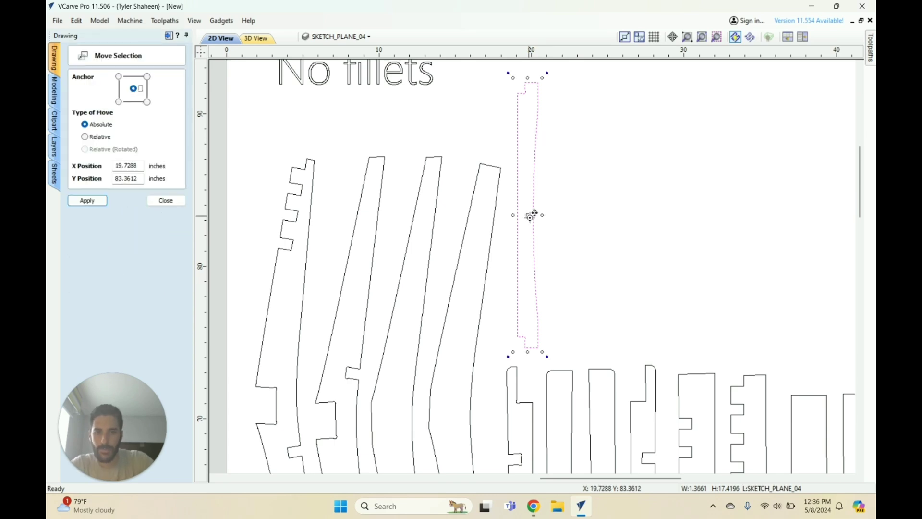
drag(531, 213, 562, 213)
click(599, 191)
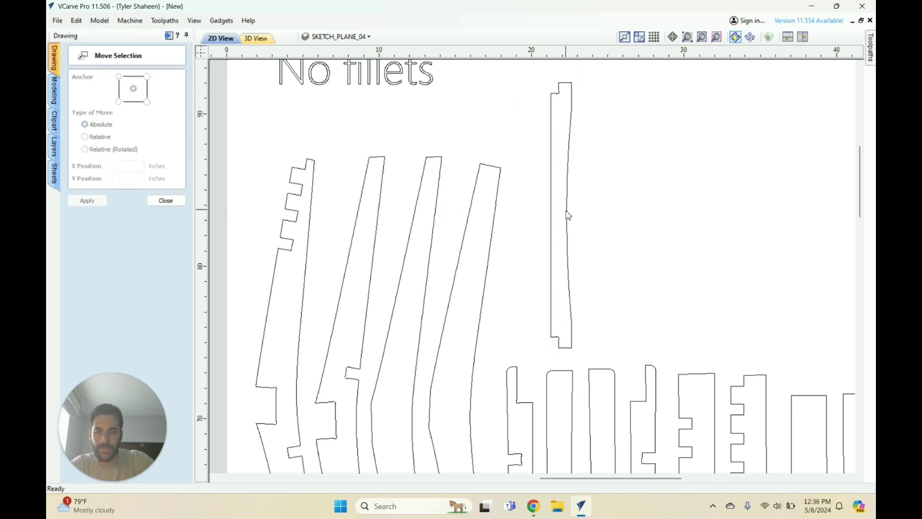
scroll(480, 268, down, 1)
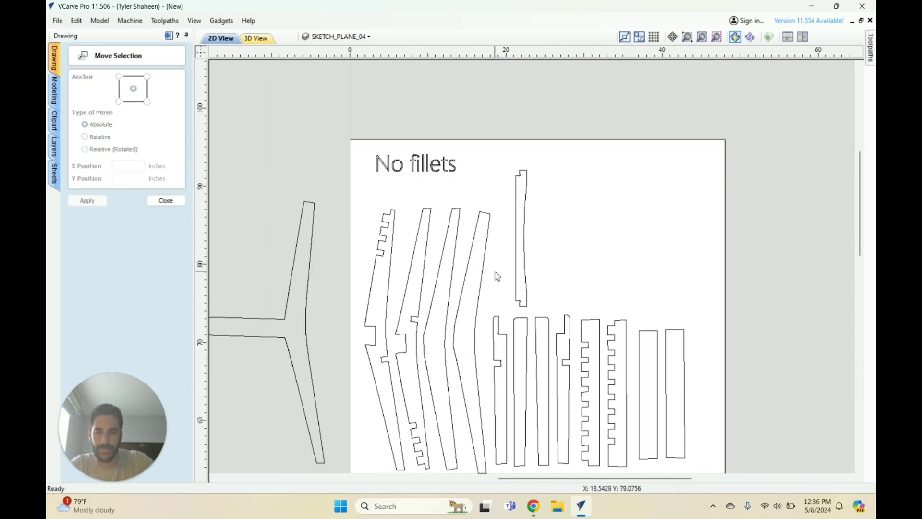
scroll(533, 192, up, 2)
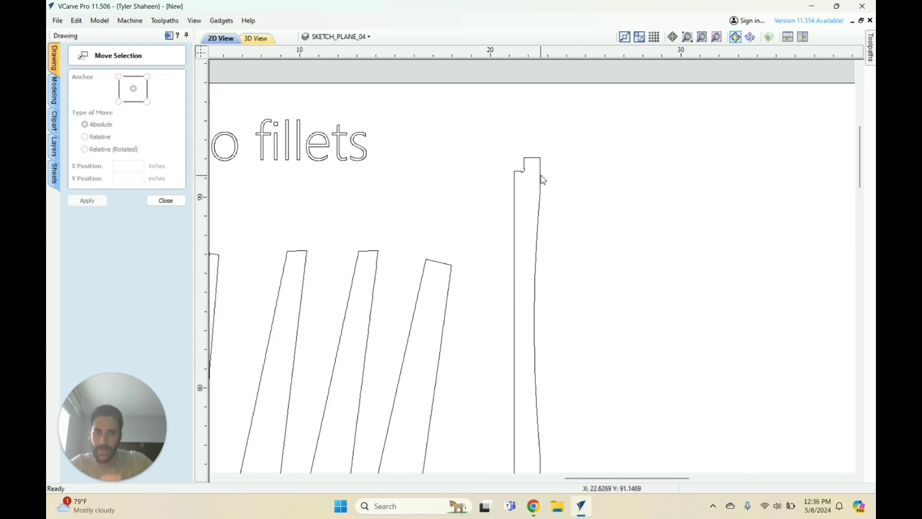
scroll(539, 262, down, 3)
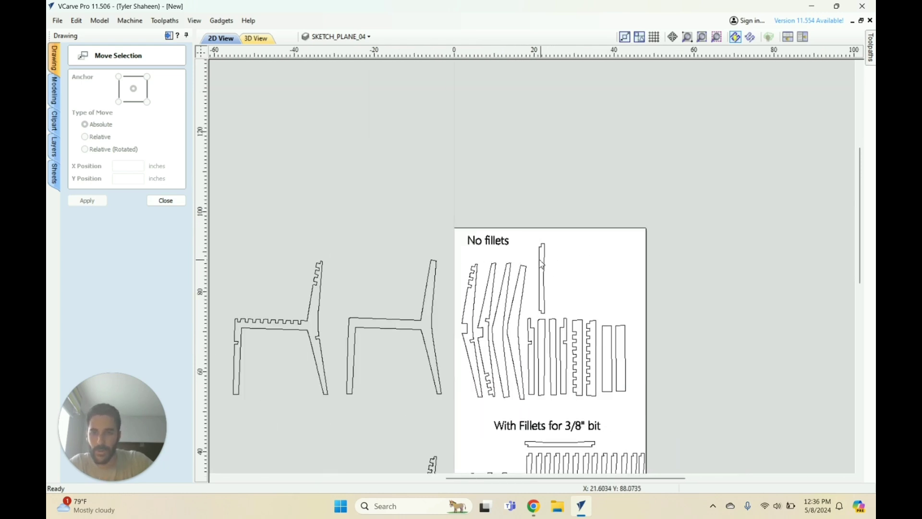
scroll(432, 269, down, 3)
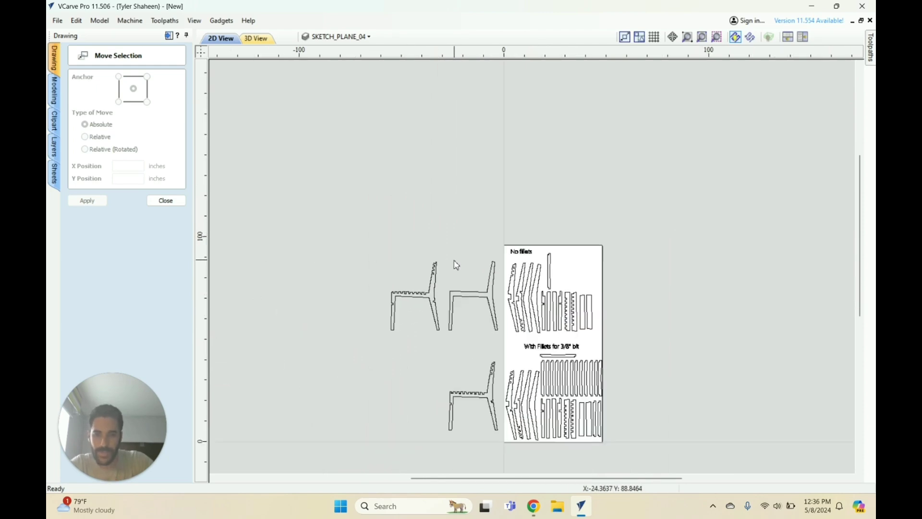
scroll(474, 428, up, 4)
scroll(502, 444, up, 1)
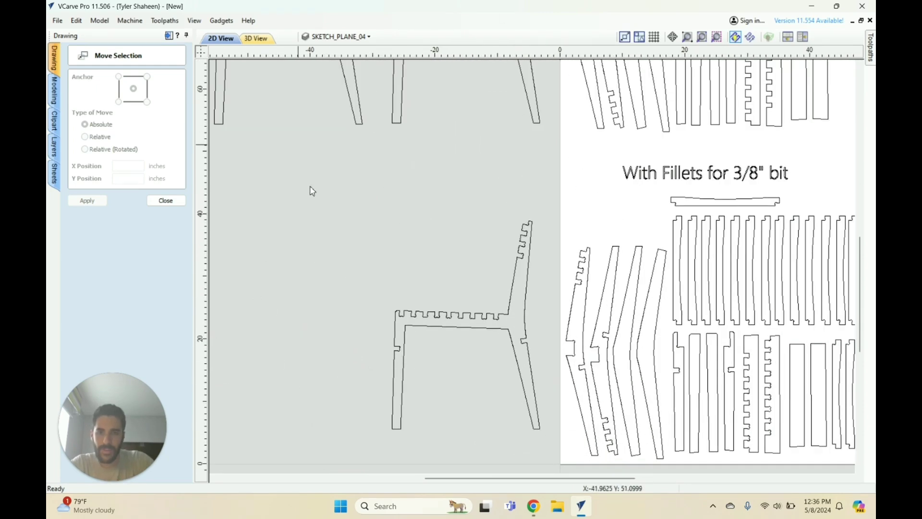
scroll(434, 337, down, 3)
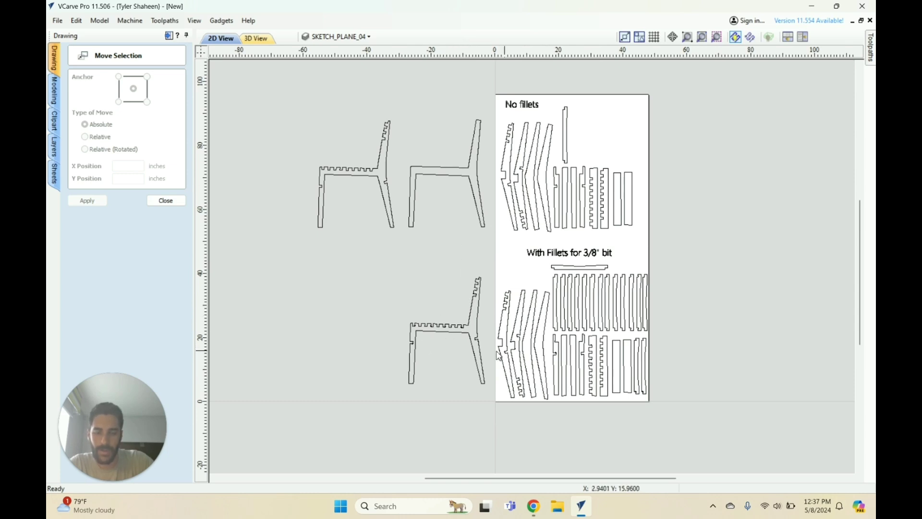
scroll(360, 379, down, 1)
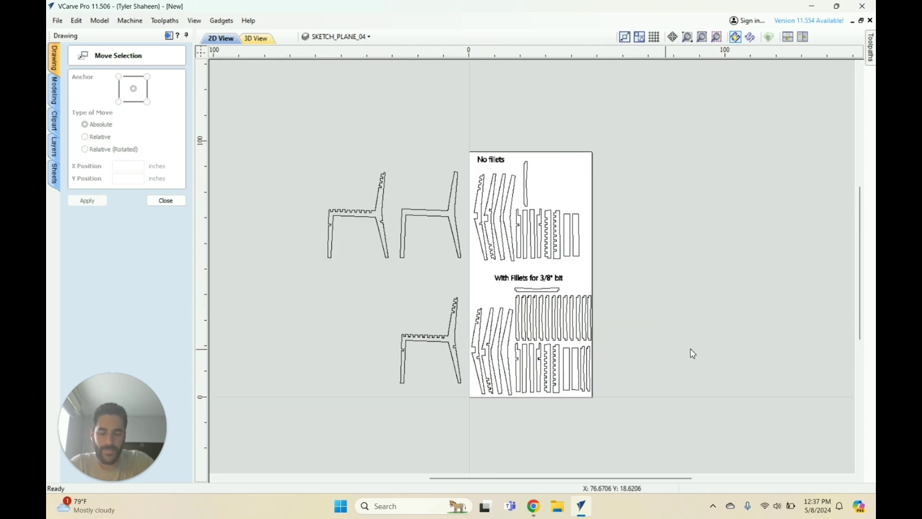
scroll(695, 369, up, 3)
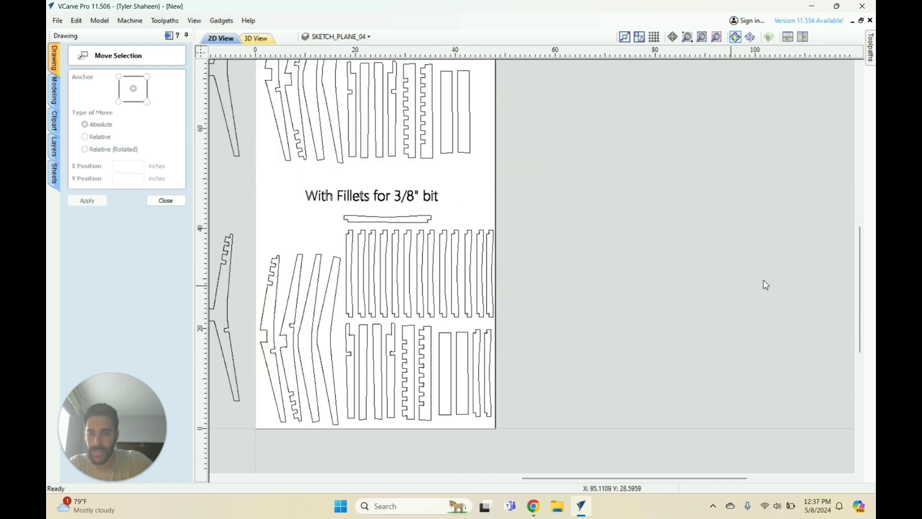
scroll(769, 283, down, 1)
drag(624, 363, 439, 241)
click(646, 317)
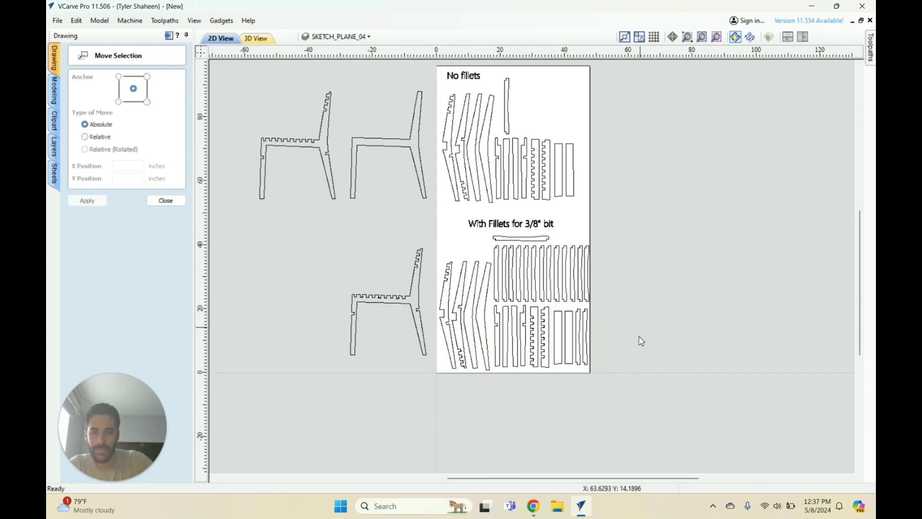
Step: Select the filleted parts and start a 2D profile toolpath with 0.7 in cut depth
click(155, 198)
drag(630, 355, 439, 241)
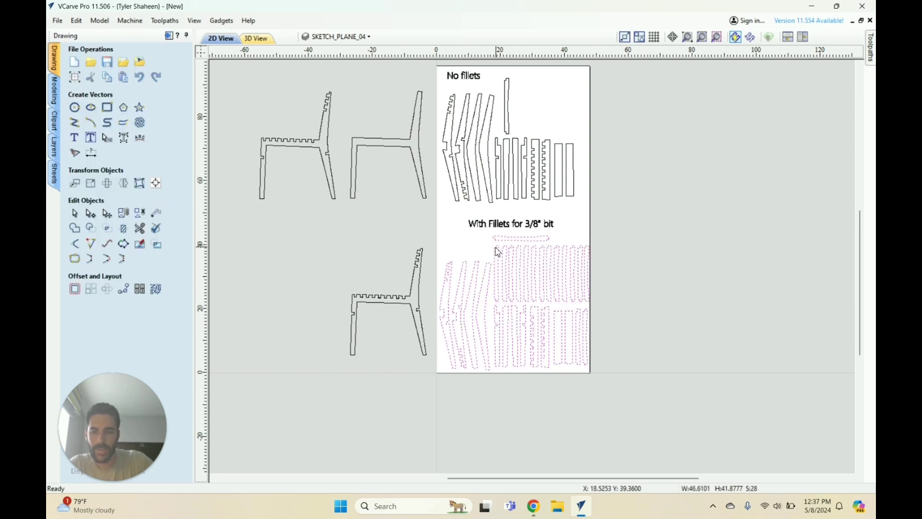
click(170, 36)
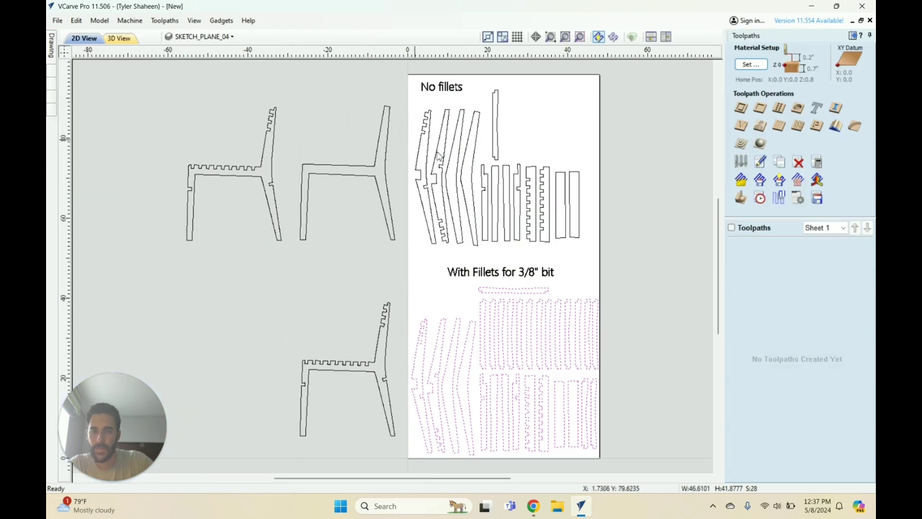
click(742, 109)
click(817, 95)
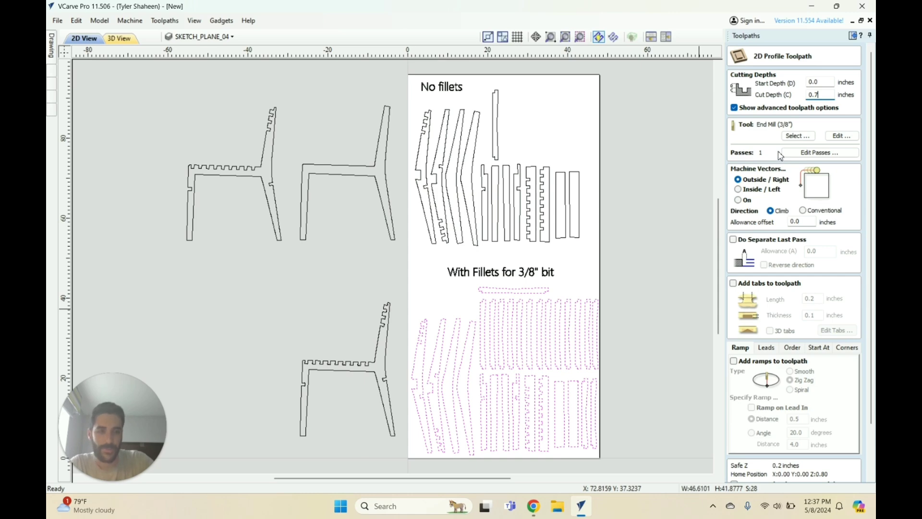
Step: Keep pass depths unchanged, enable a separate last pass and add 0.2 × 0.1 in tabs
click(820, 154)
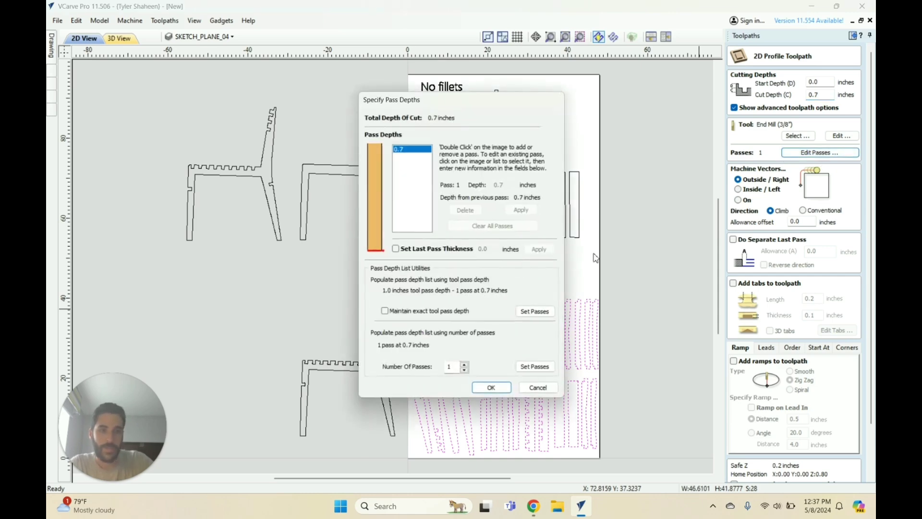
click(529, 386)
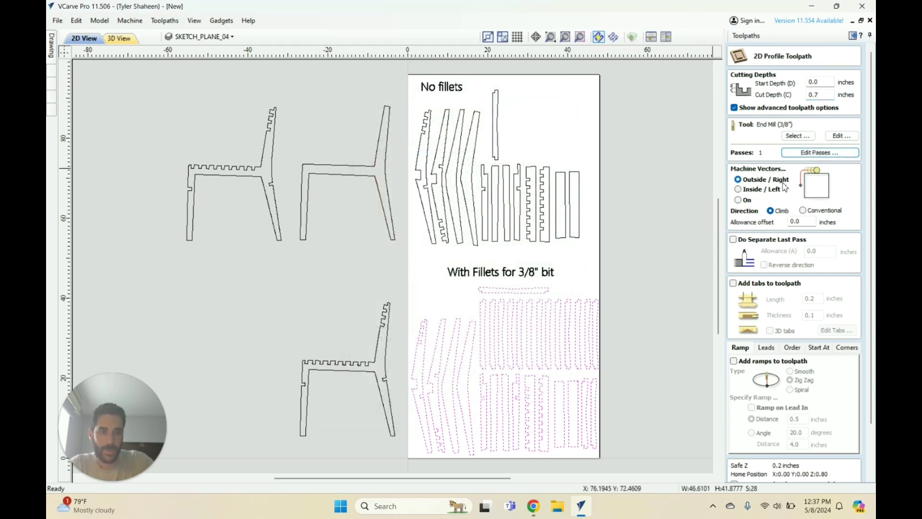
scroll(681, 235, down, 2)
scroll(590, 316, up, 3)
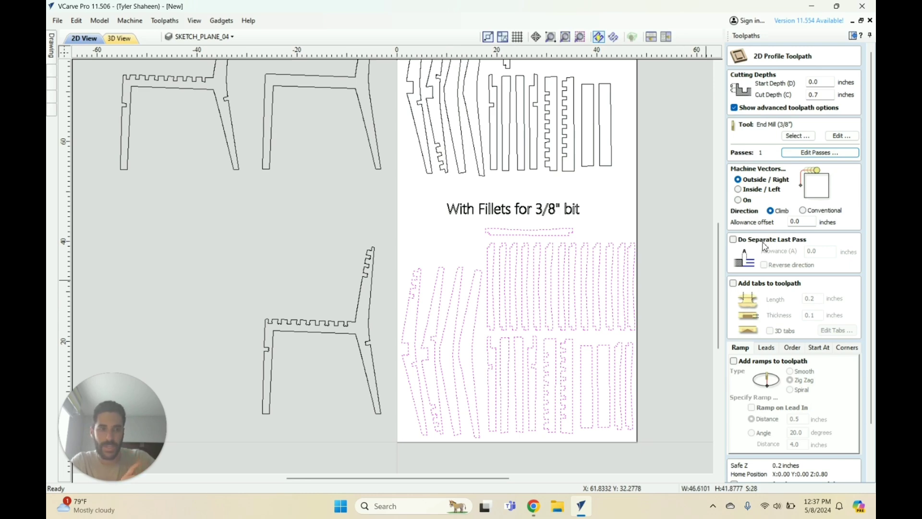
click(764, 240)
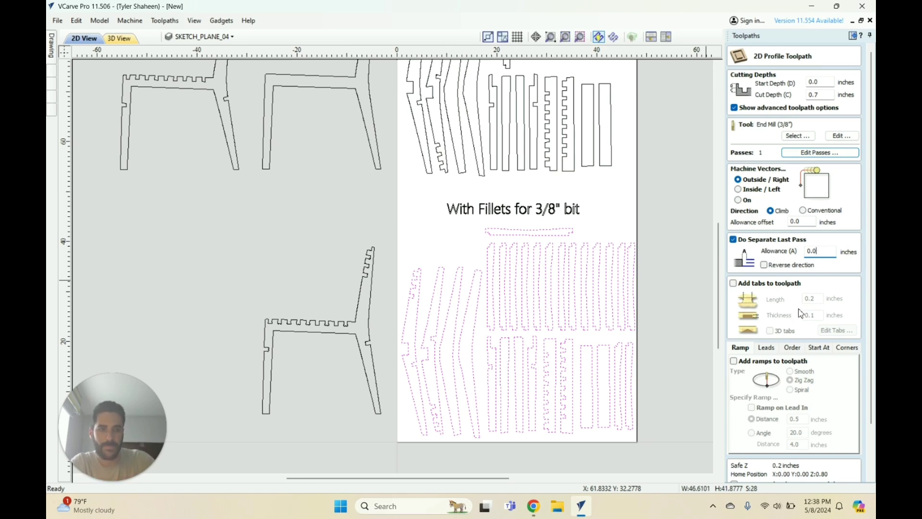
click(771, 283)
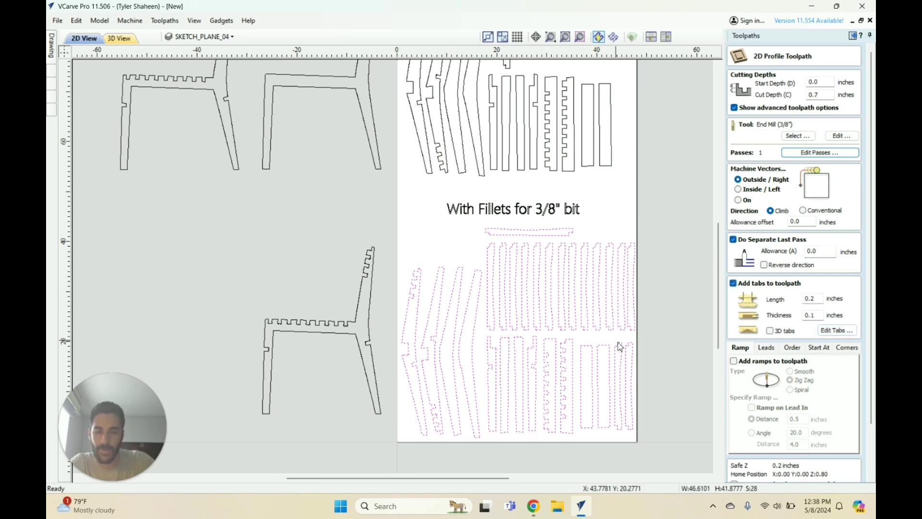
Step: Auto-place a constant two tabs per filleted part, avoiding corners
click(839, 331)
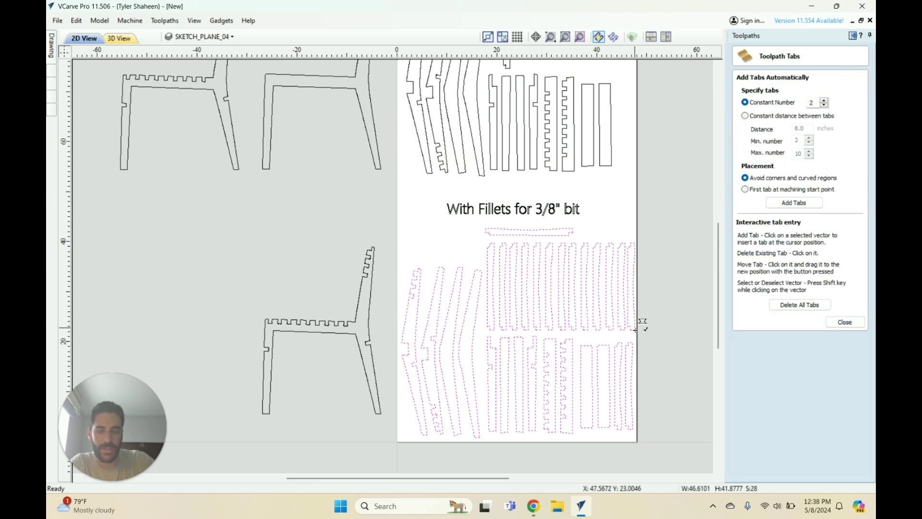
click(794, 203)
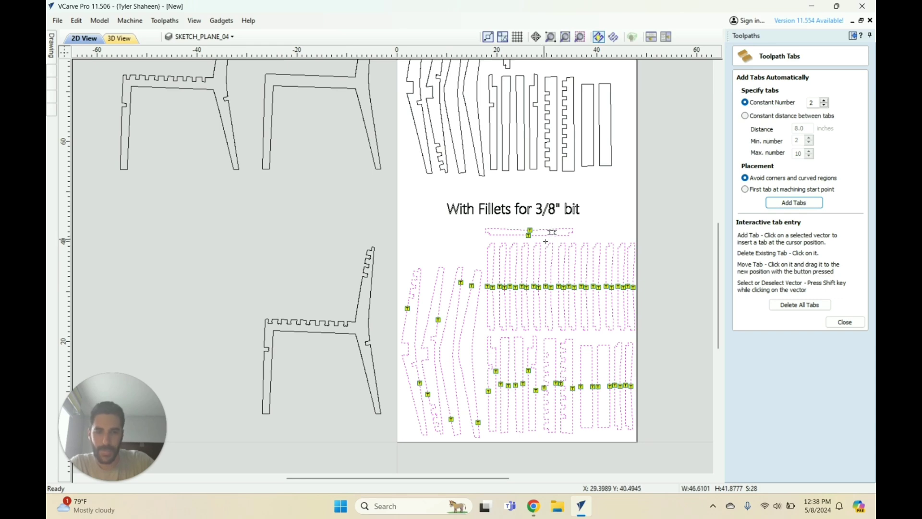
Step: Add 0.5 in zig-zag ramps, name the toolpath 'Eriksen Plywood chair' and calculate it
click(845, 322)
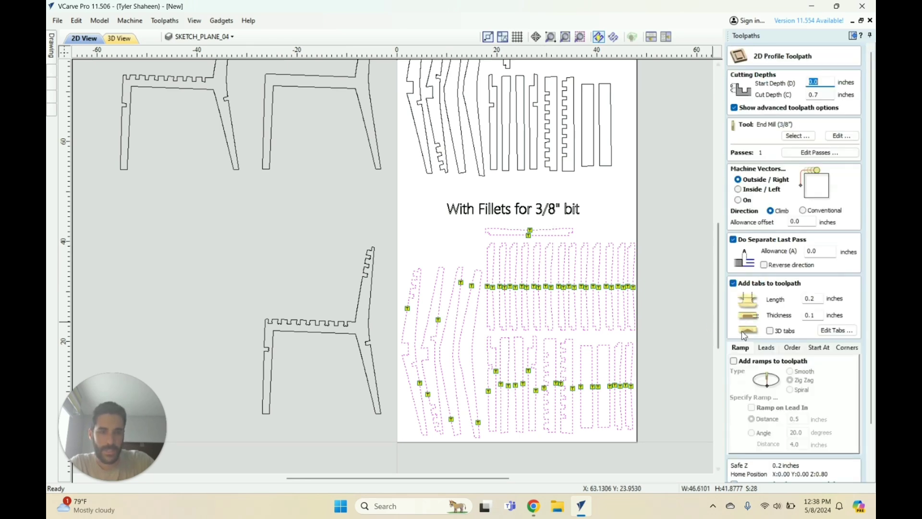
scroll(781, 293, down, 2)
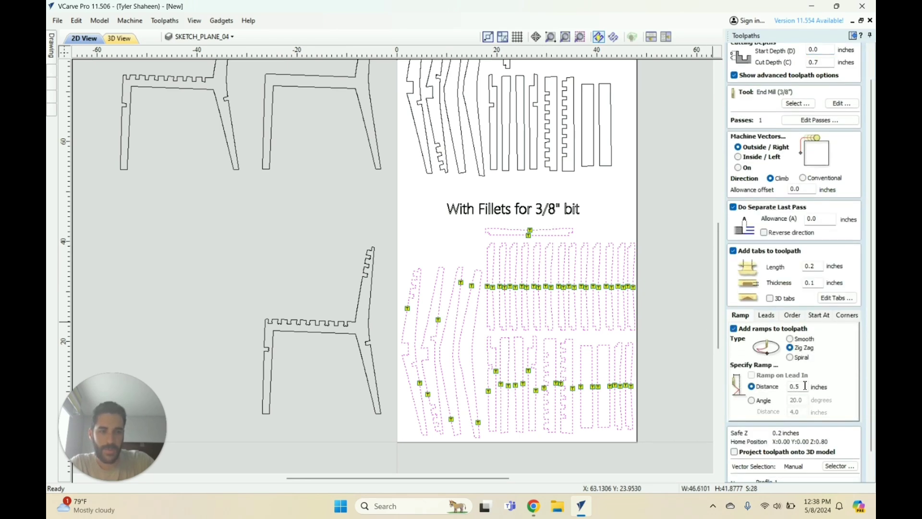
scroll(805, 387, down, 1)
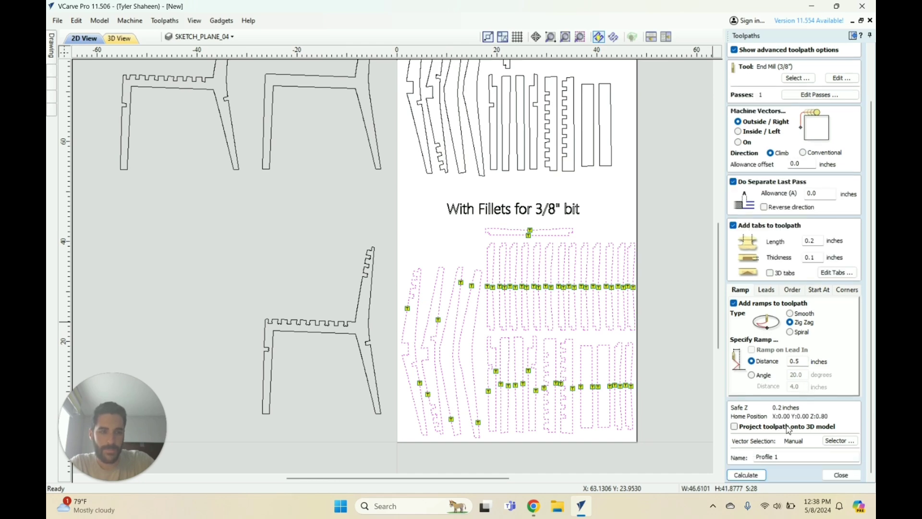
key(ctrl+a)
text(Eriks)
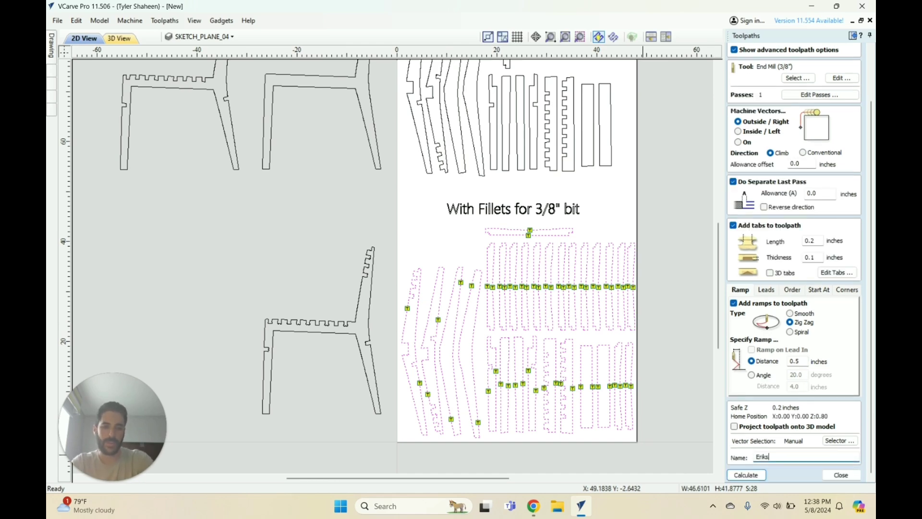
text(en Plywood chair)
click(753, 475)
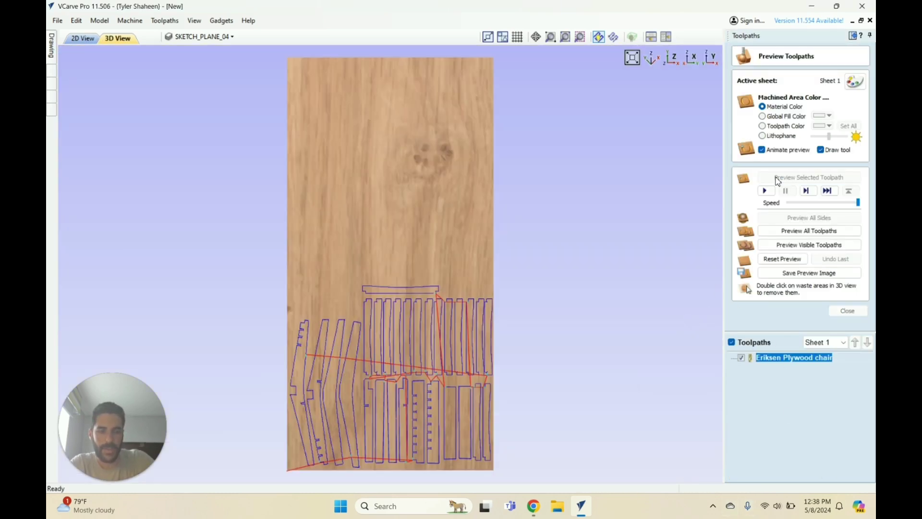
Step: Run the cut preview simulation, panning and zooming across the sheet
click(778, 179)
scroll(513, 126, up, 5)
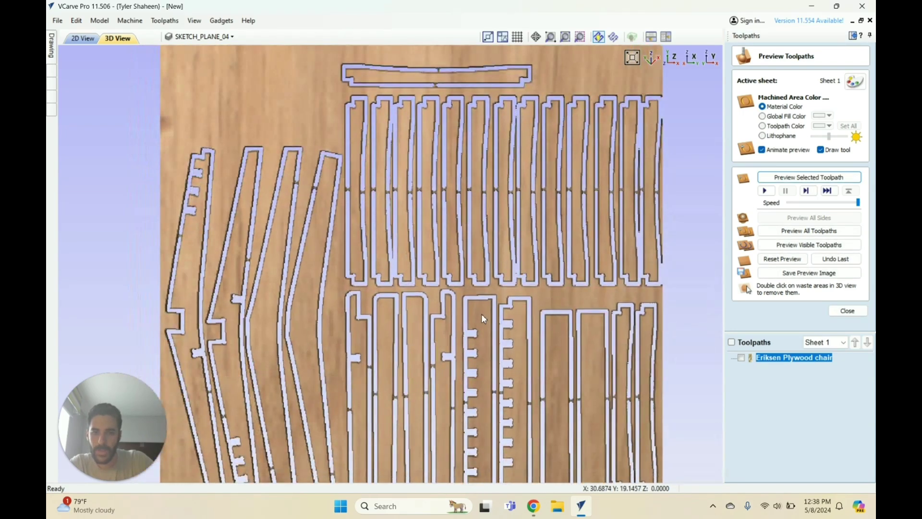
middle_drag(480, 308, 409, 235)
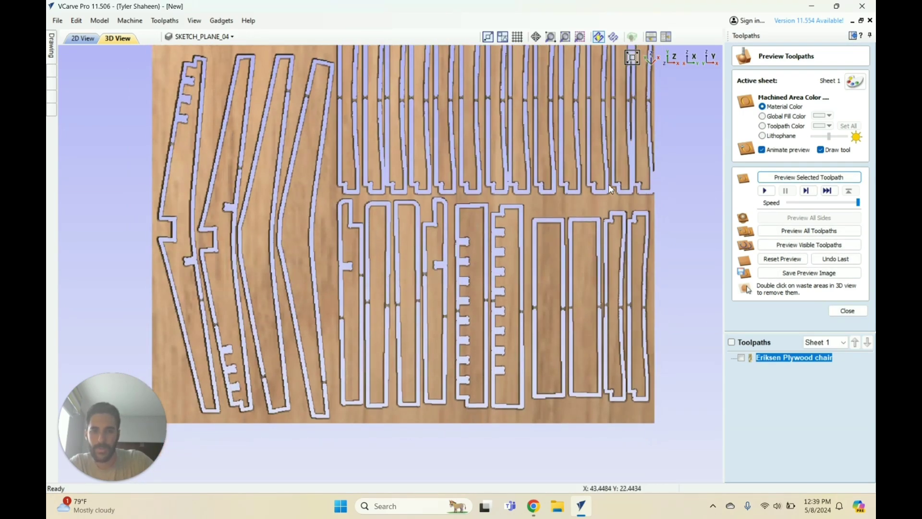
middle_drag(566, 217, 519, 304)
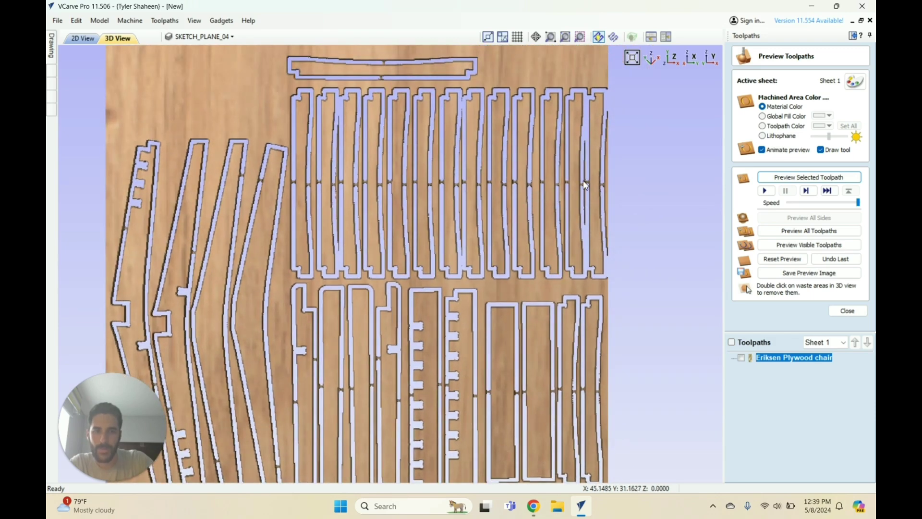
middle_drag(311, 377, 500, 324)
scroll(485, 356, down, 4)
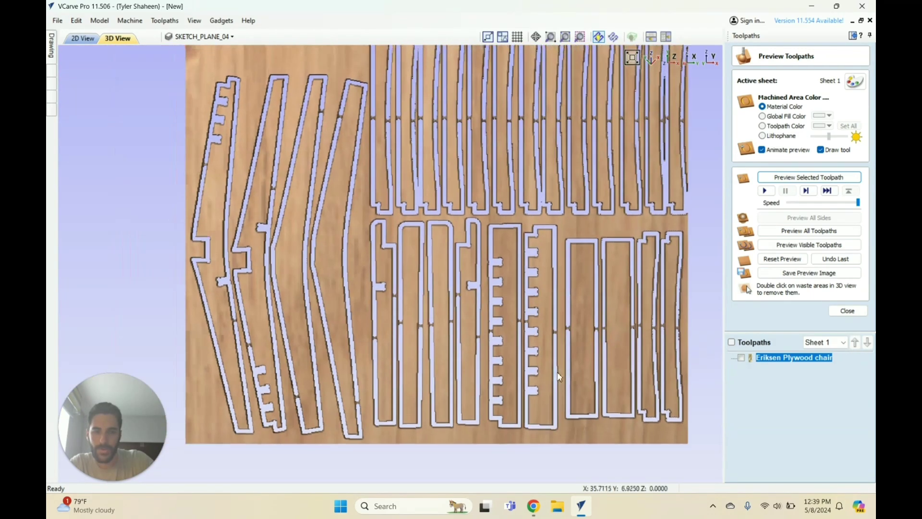
Step: Select the Eriksen Plywood chair toolpath and save it as a ShopSabre .tap file
click(741, 358)
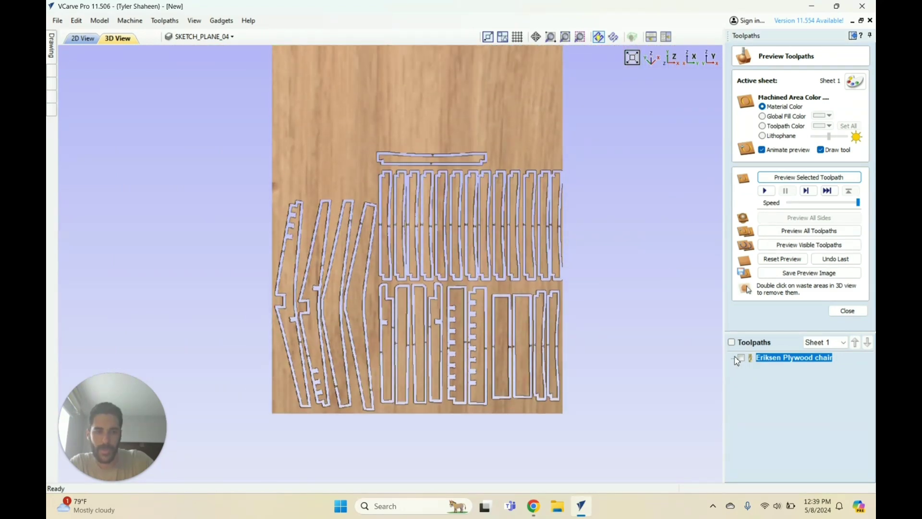
click(860, 311)
key(ctrl+shift+s)
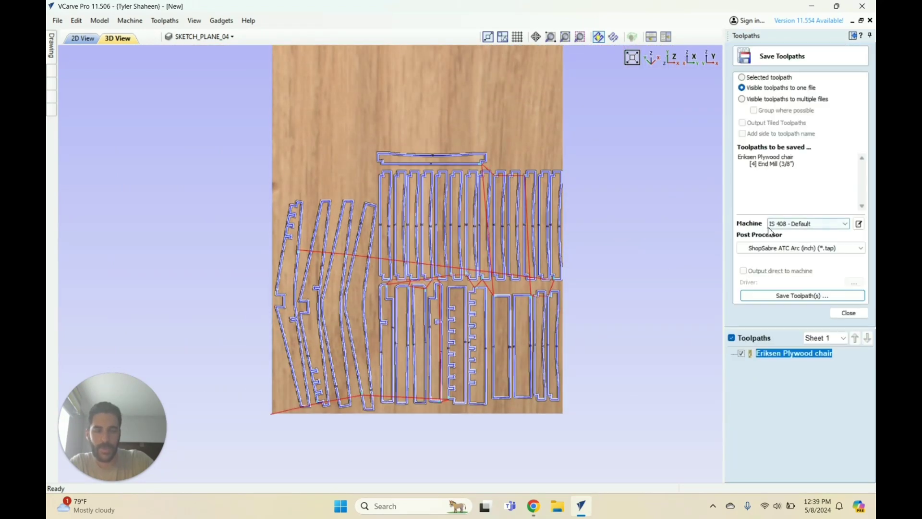
click(788, 296)
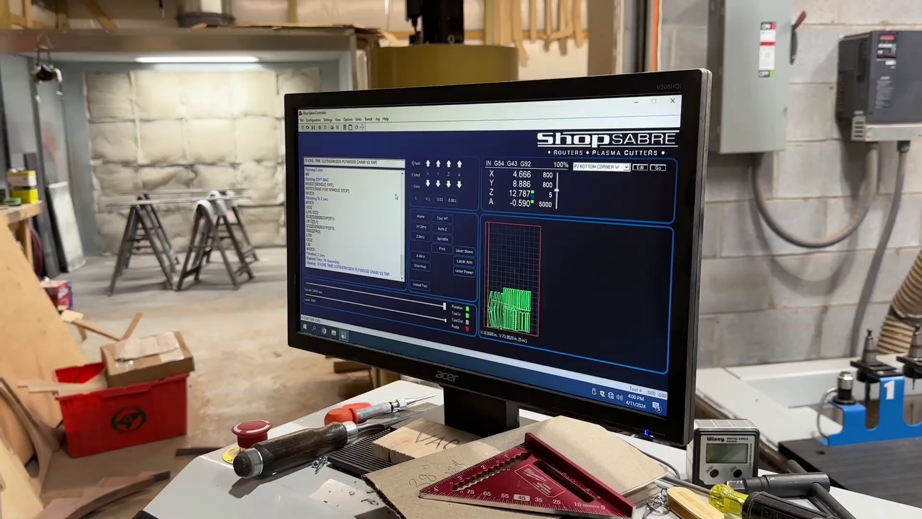
Step: Zoom into the loaded chair-parts toolpath preview on the ShopSabre controller
scroll(512, 278, up, 2)
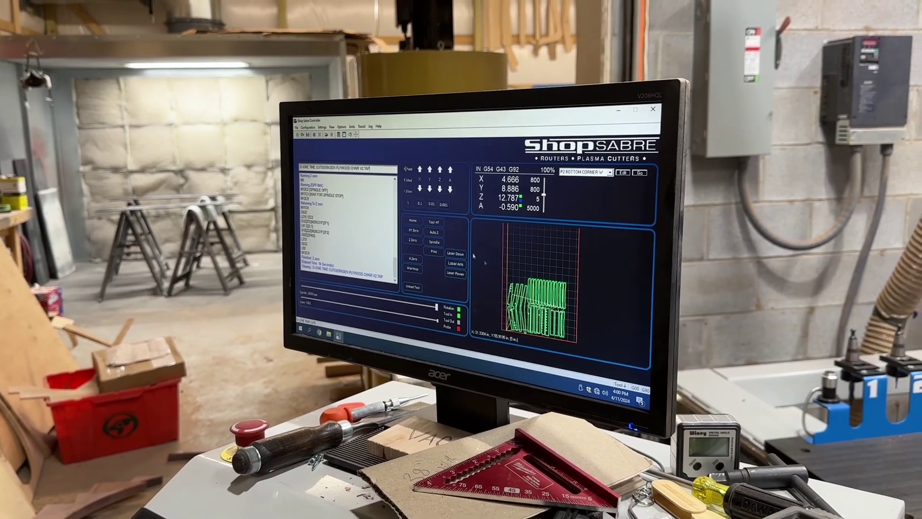